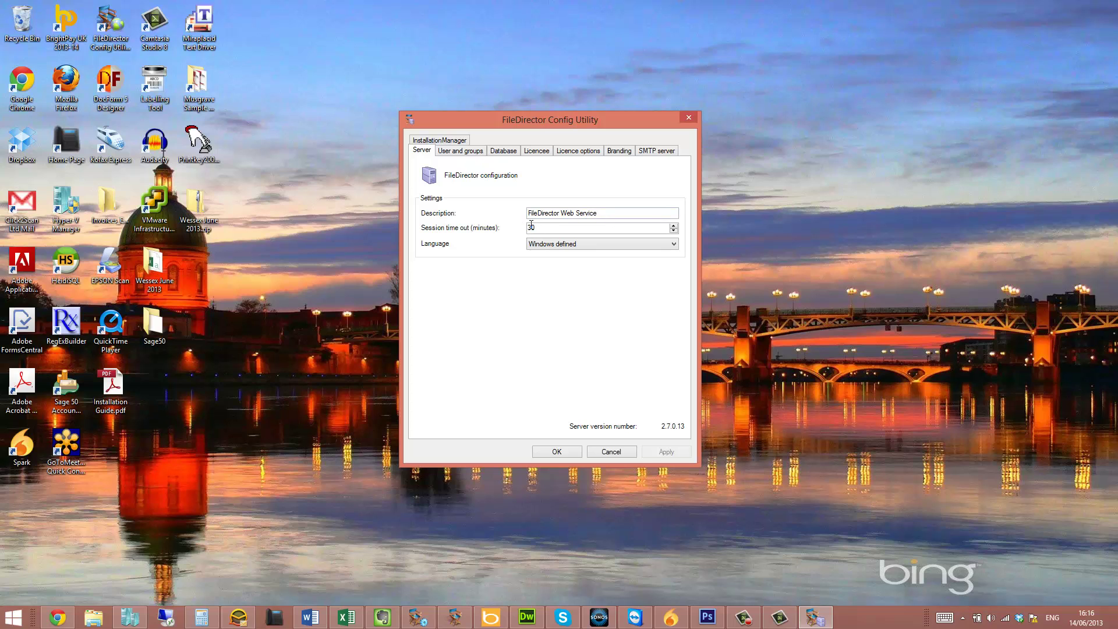
Set the server's session time-out to 10 minutes and choose Windows defined as the language.
drag(528, 226, 538, 227)
click(540, 227)
key(BackSpace)
key(BackSpace)
text(10)
click(559, 248)
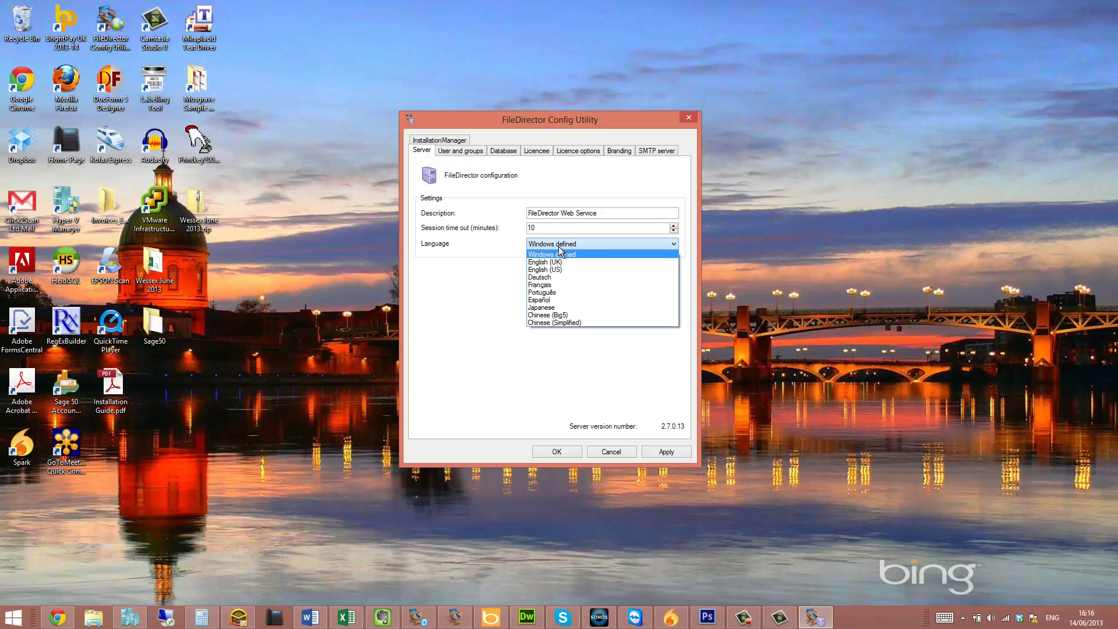
click(559, 253)
Try including c2s.local in the account and group locations, and revert to this computer only.
click(454, 152)
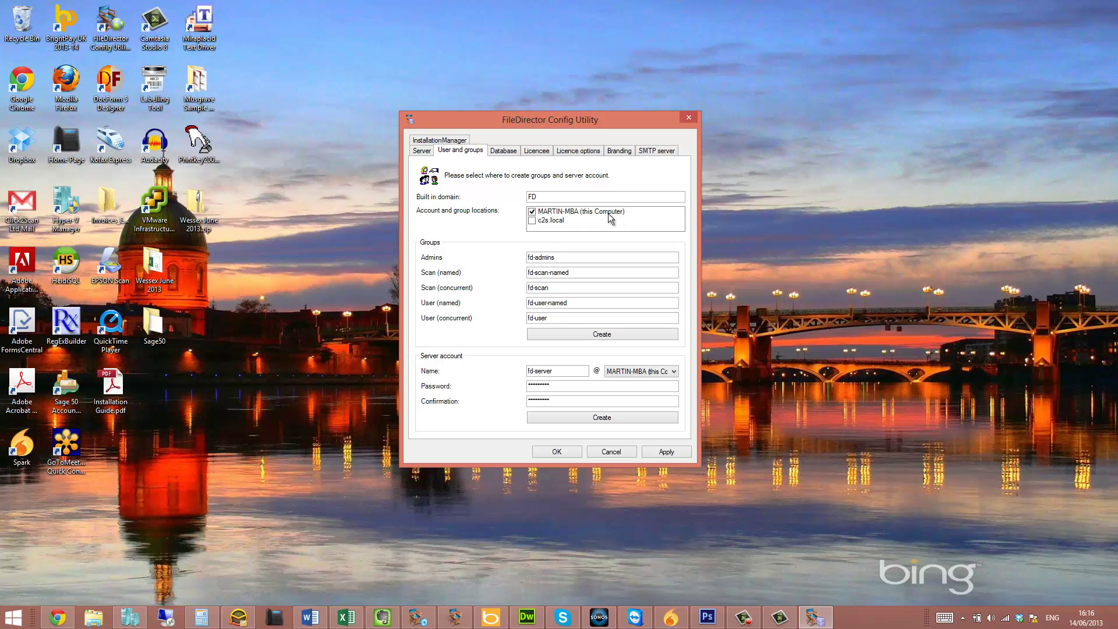
click(532, 221)
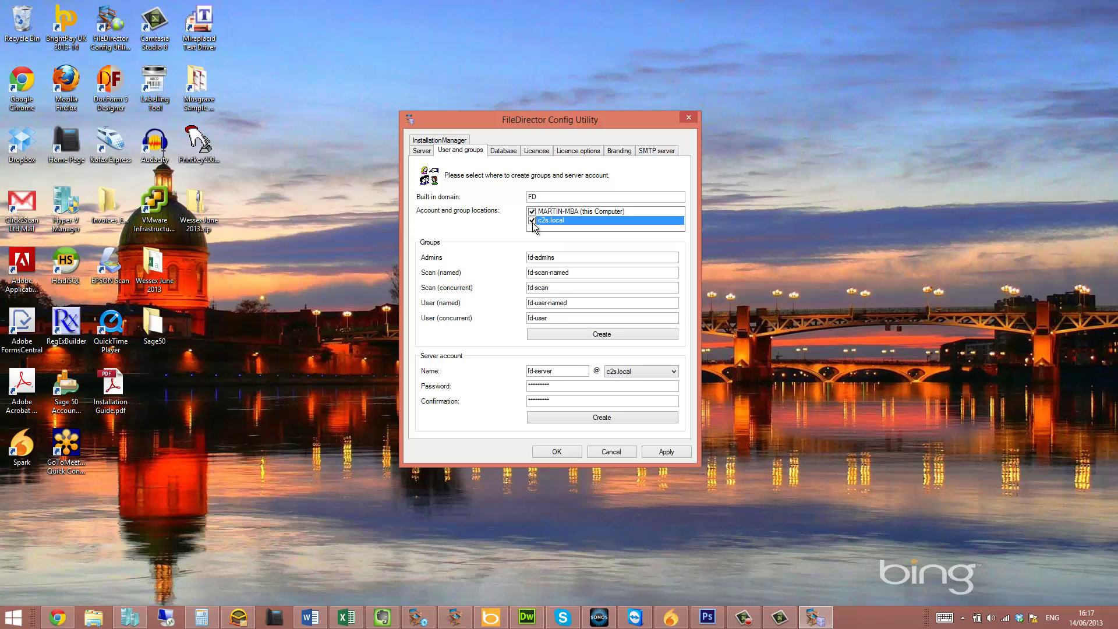
click(532, 222)
click(552, 385)
click(558, 375)
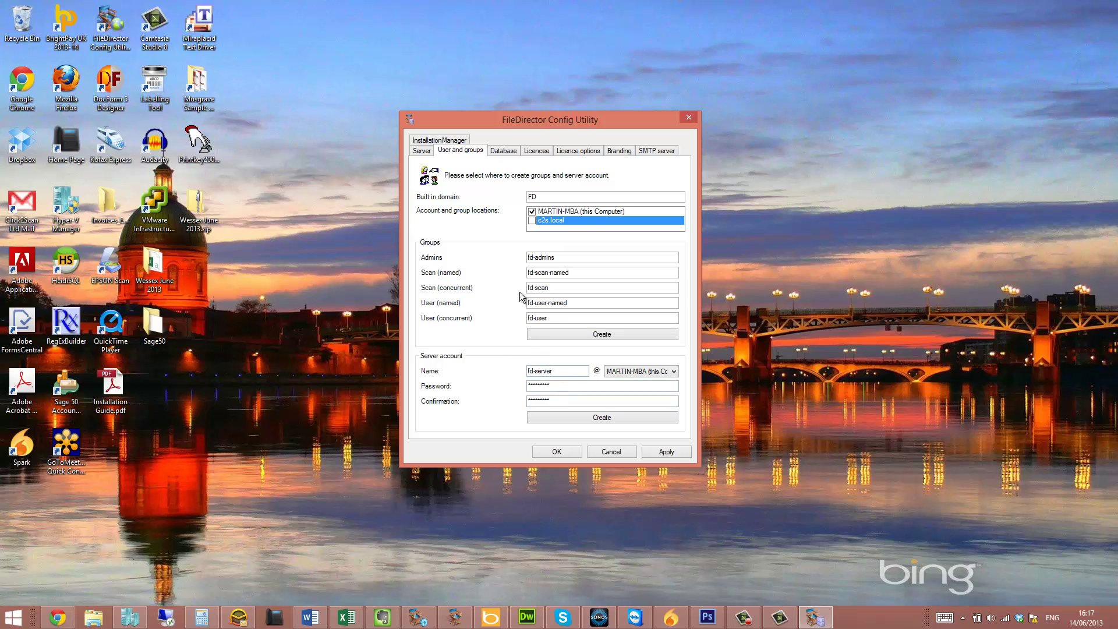
Review the database connection's server name and the available server types.
click(504, 152)
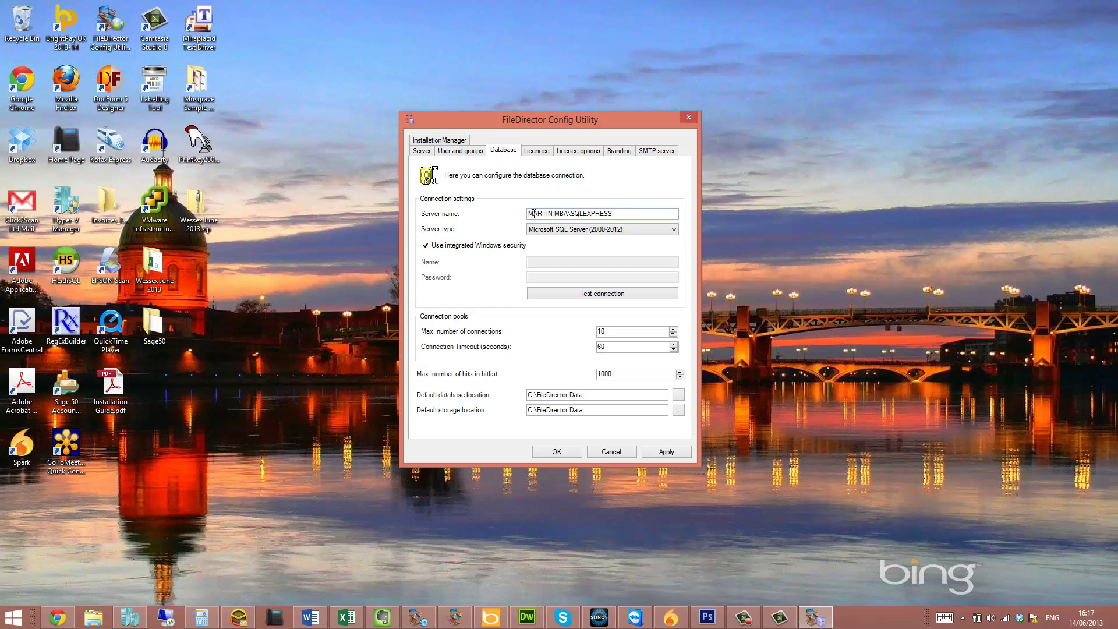
mouse_move(620, 212)
mouse_down()
mouse_move(527, 214)
mouse_move(621, 214)
mouse_up()
click(621, 228)
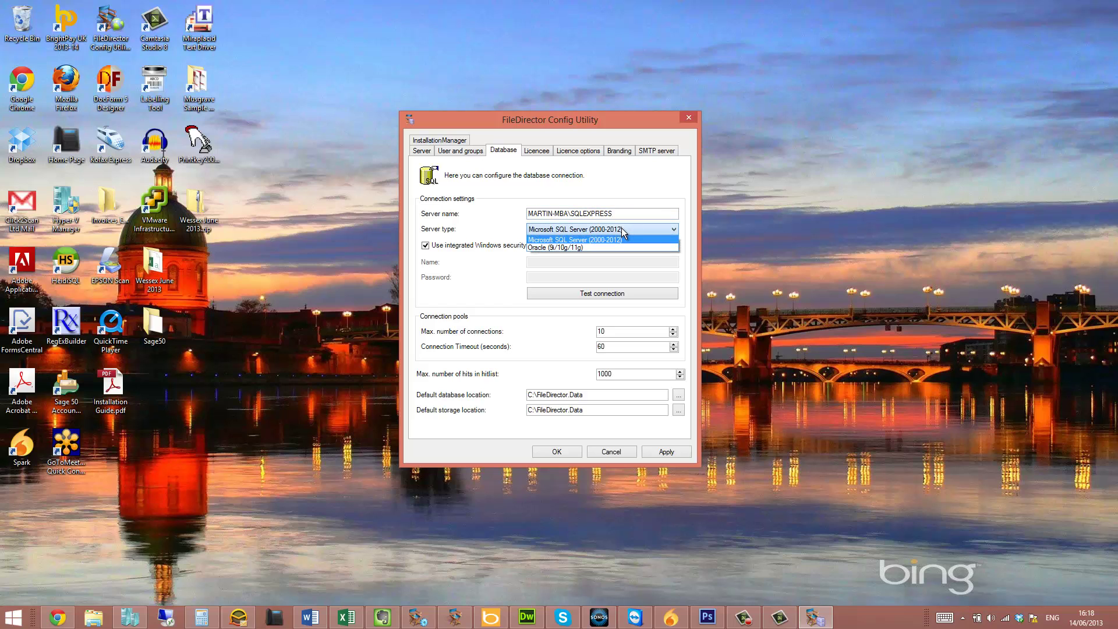
click(621, 229)
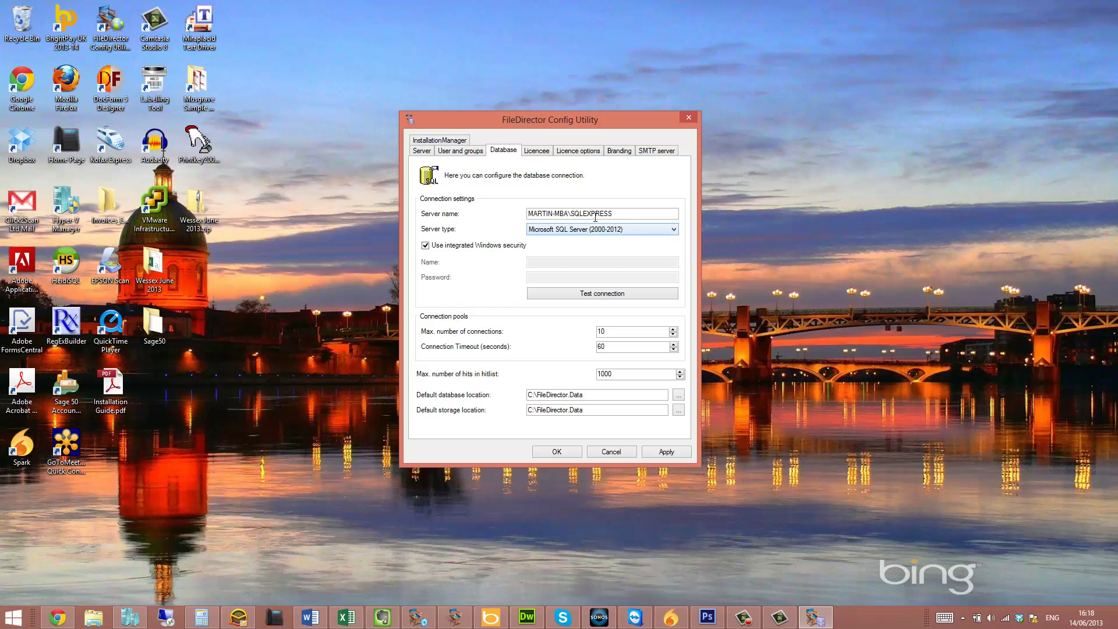
Switch integrated Windows security off and back on for the database connection, and check the maximum number of hits setting.
click(430, 246)
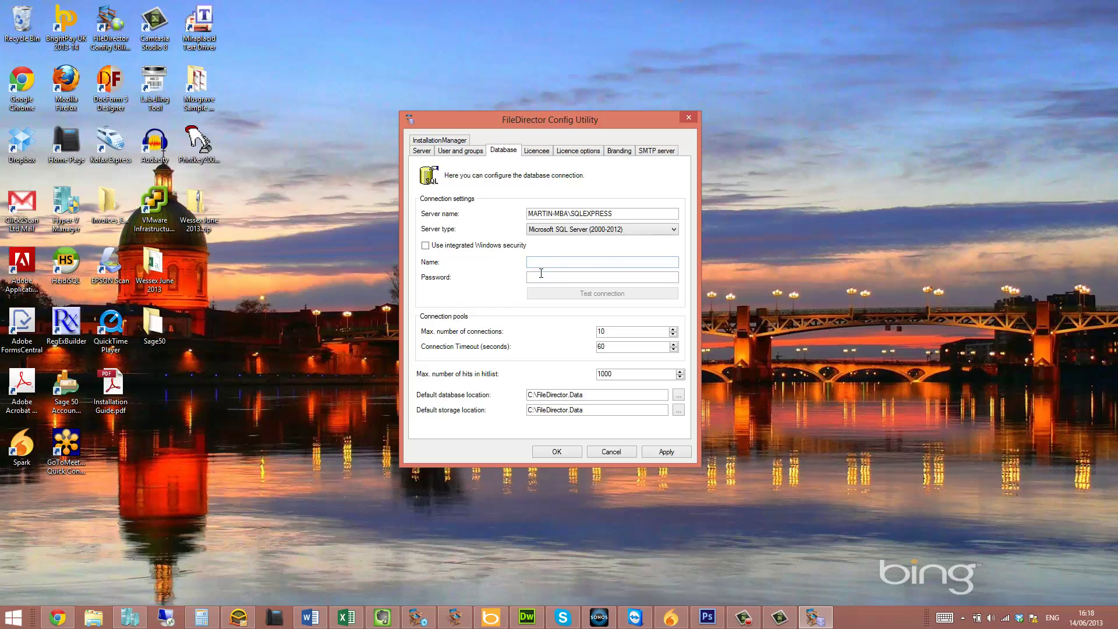
click(427, 248)
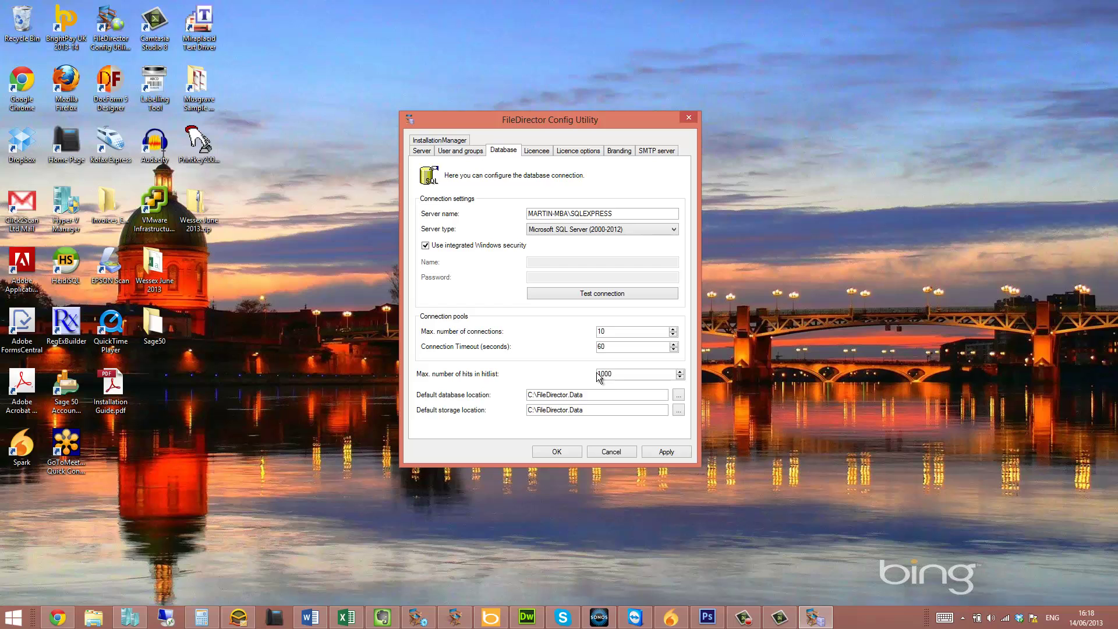
drag(619, 373, 598, 374)
Get and activate the licence for the installation's serial number.
click(540, 151)
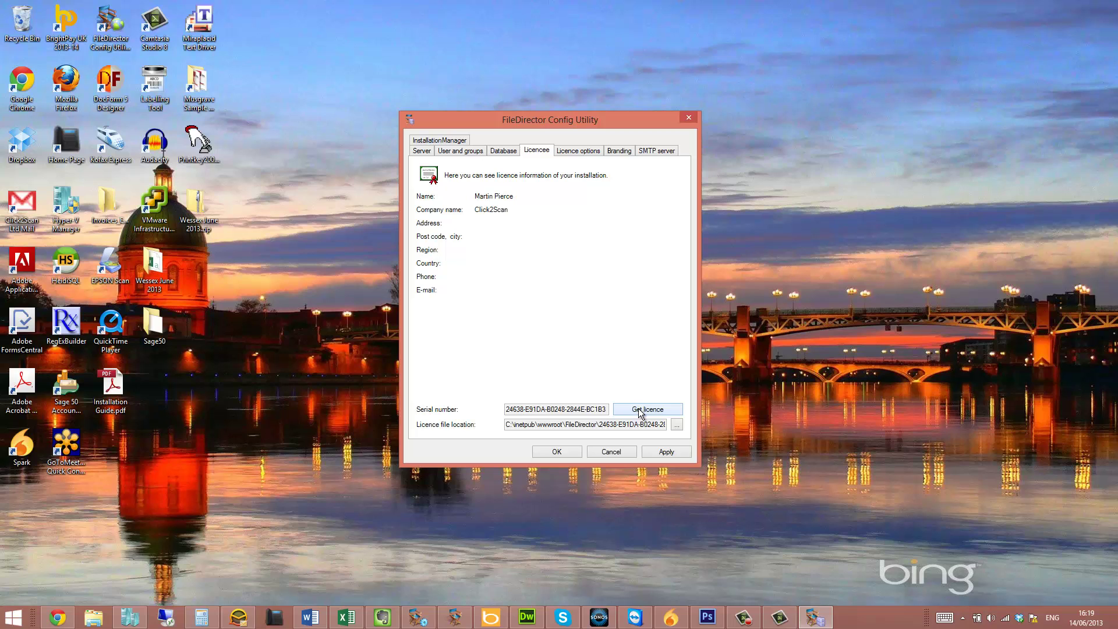
click(638, 412)
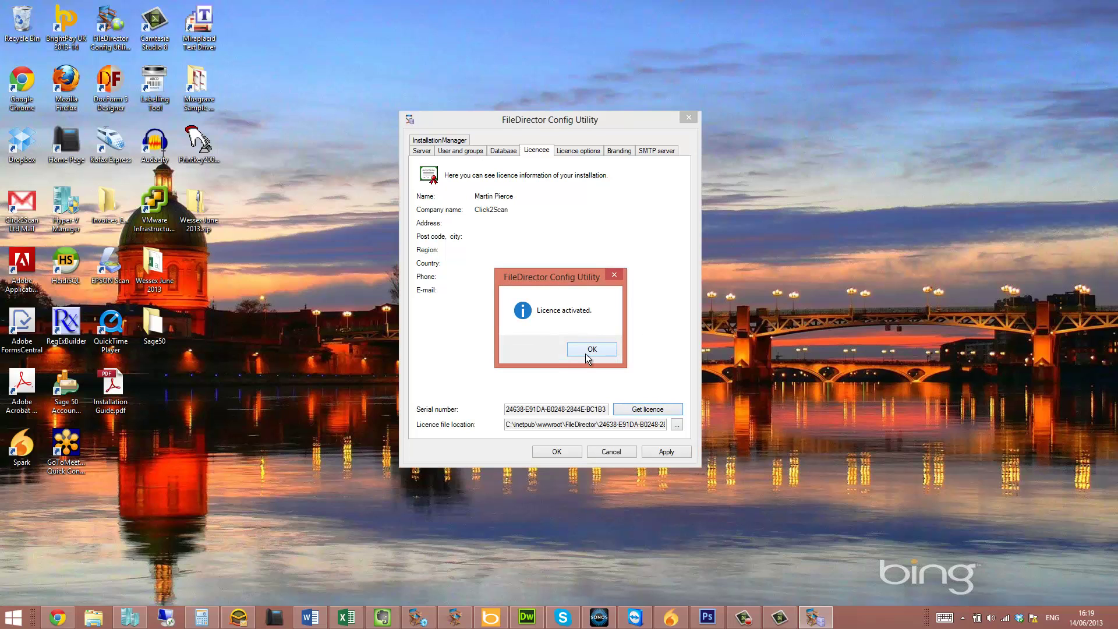
click(592, 350)
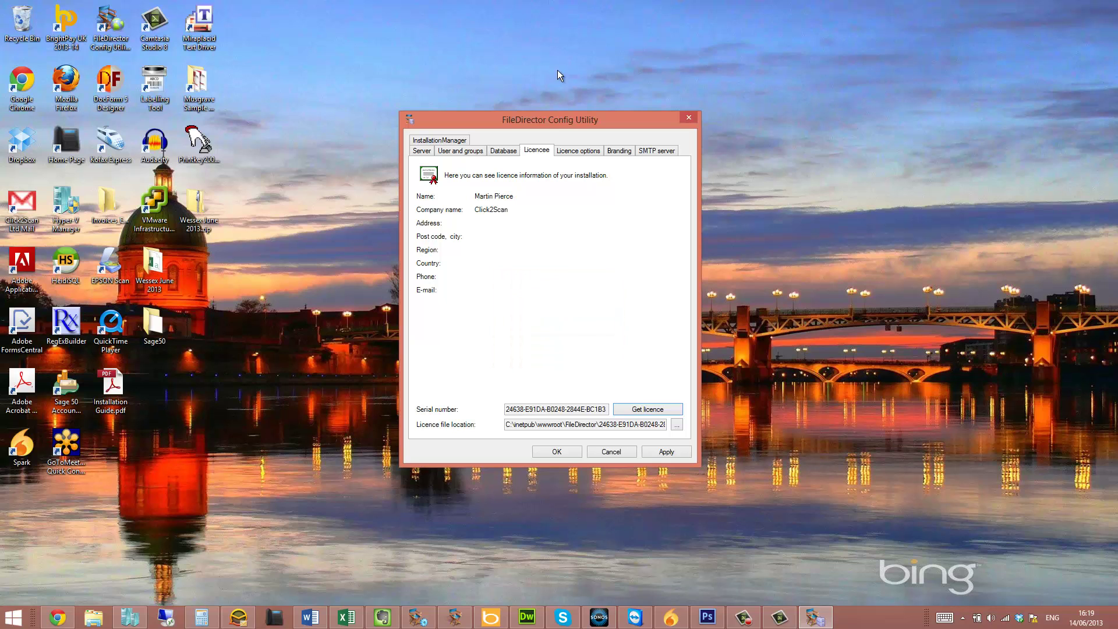
Examine the full list of licence options, from product mode to the licence and maintenance expiry dates.
click(575, 152)
drag(680, 258, 690, 227)
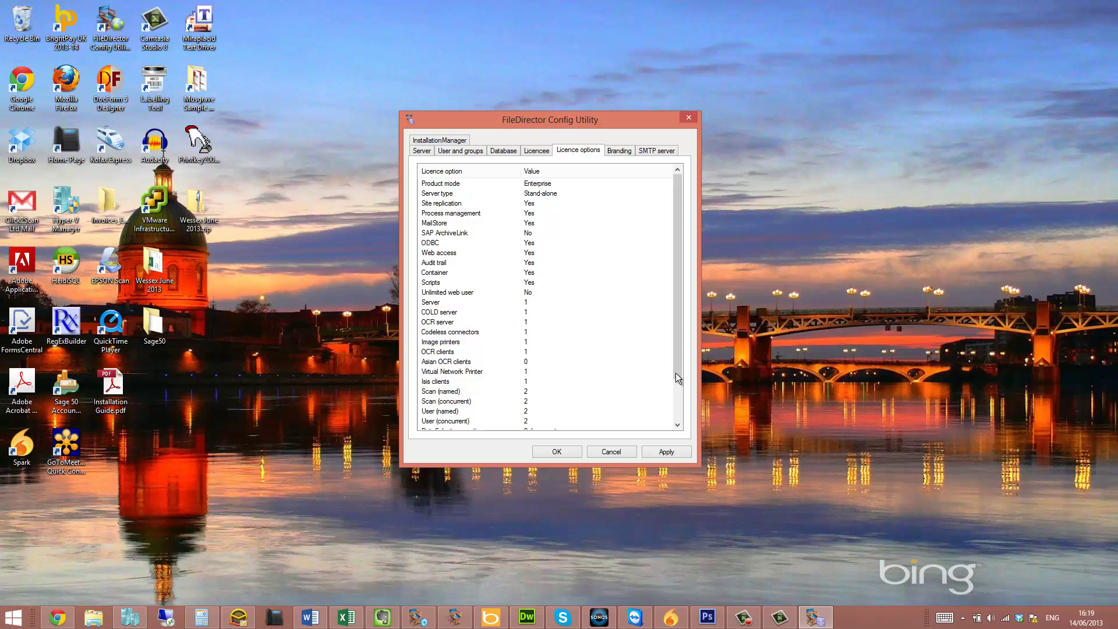
scroll(678, 373, down, 2)
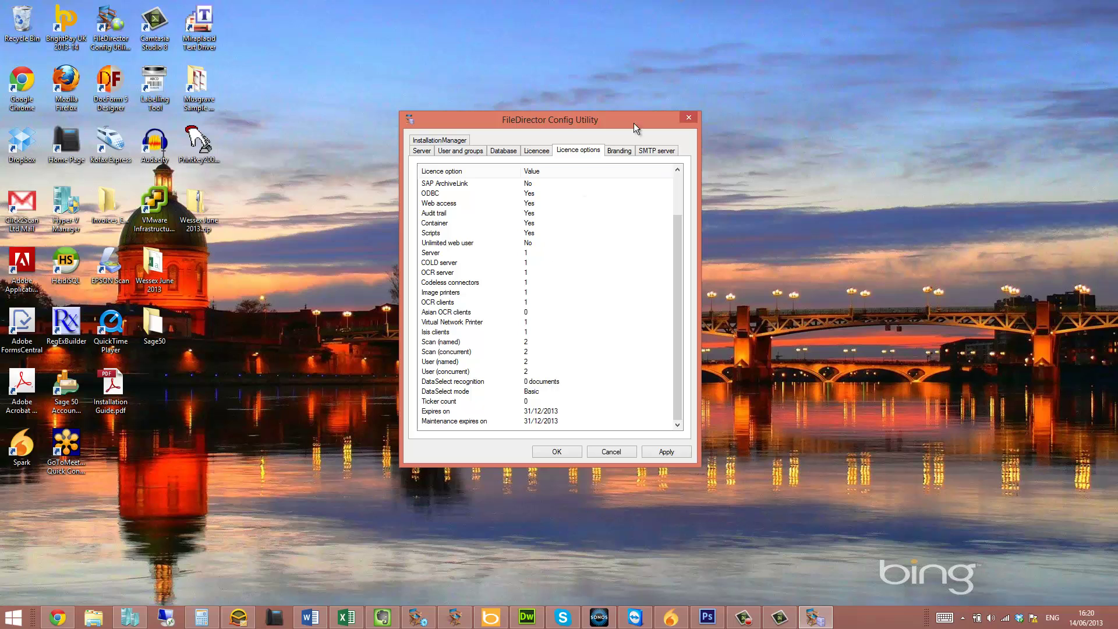
Run the client branding with the existing server URL as the client default.
click(620, 152)
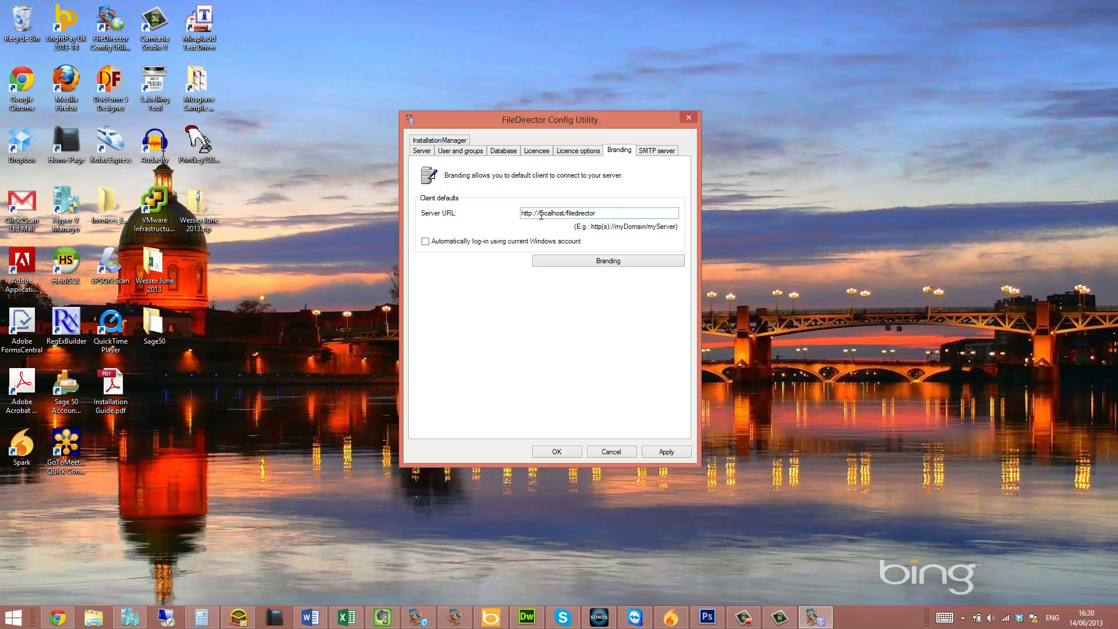
drag(541, 215, 565, 216)
click(589, 263)
Set the SMTP server address to smtp.elecipse.net and save the configuration.
click(666, 152)
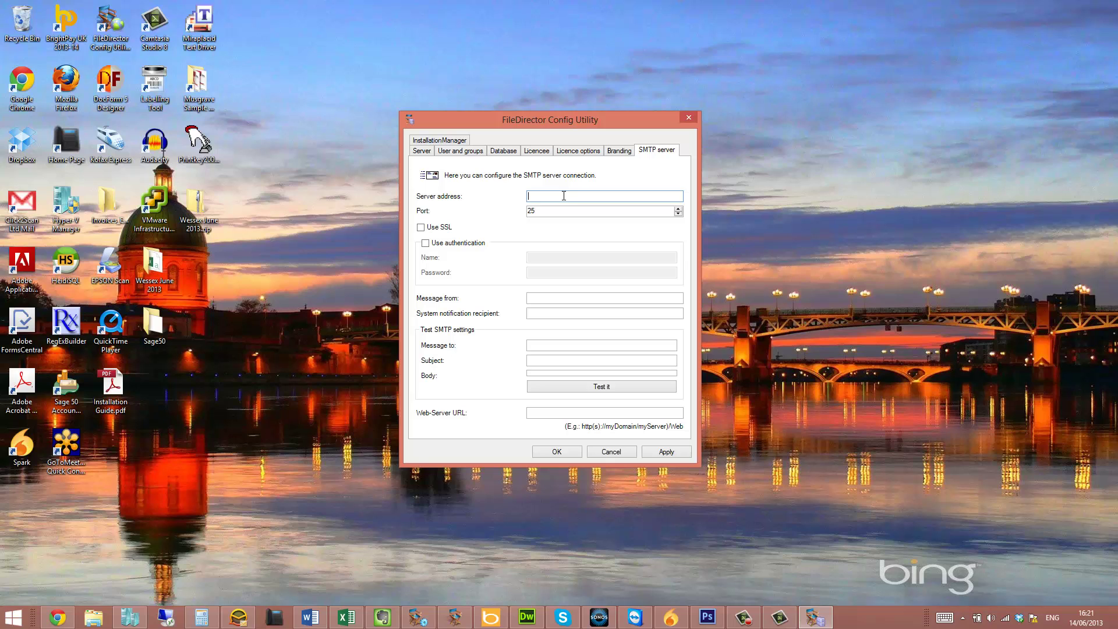
text(smtp.elecipse.net)
click(555, 448)
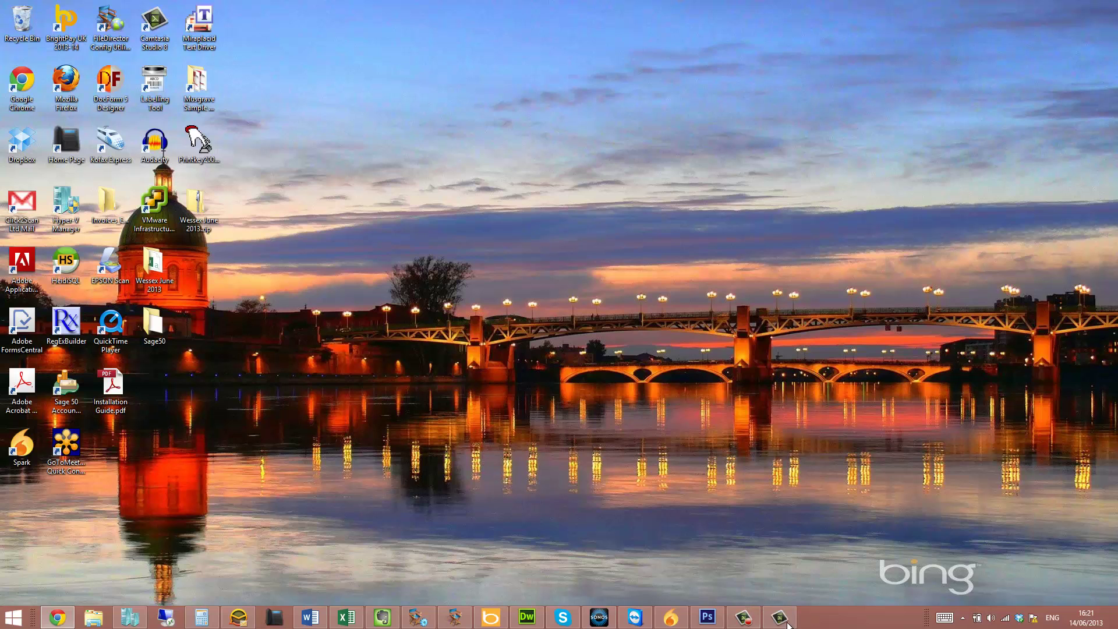
click(768, 622)
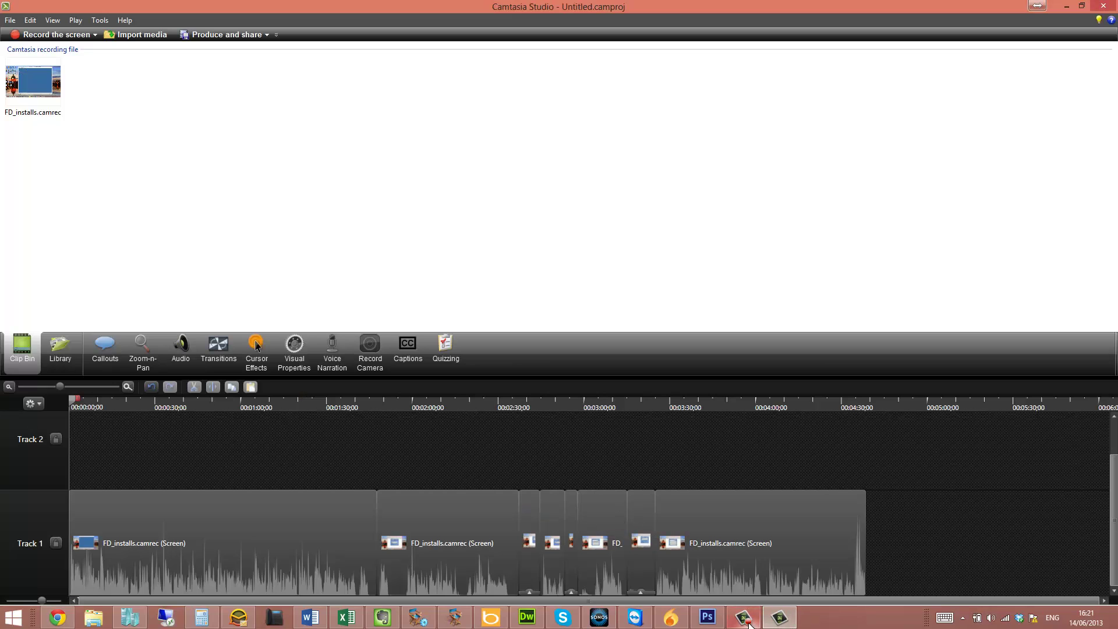